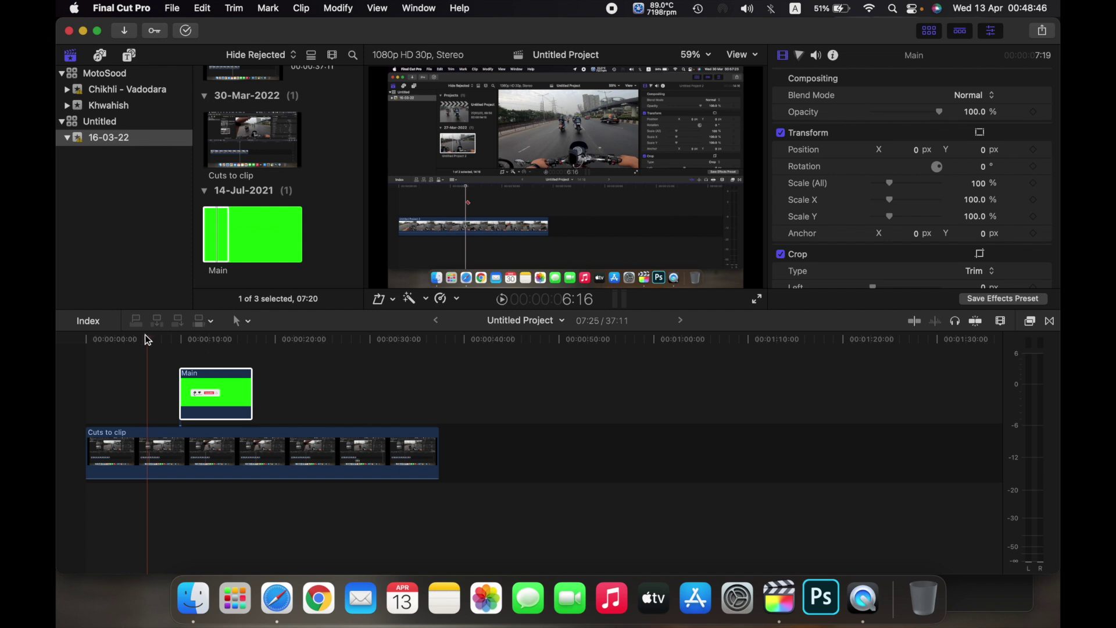
# Preview the project up to the subscribe template, then show the Keying video effects
pyautogui.moveTo(147, 340)
pyautogui.mouseDown()
pyautogui.moveTo(214, 349)
pyautogui.moveTo(145, 350)
pyautogui.mouseUp()
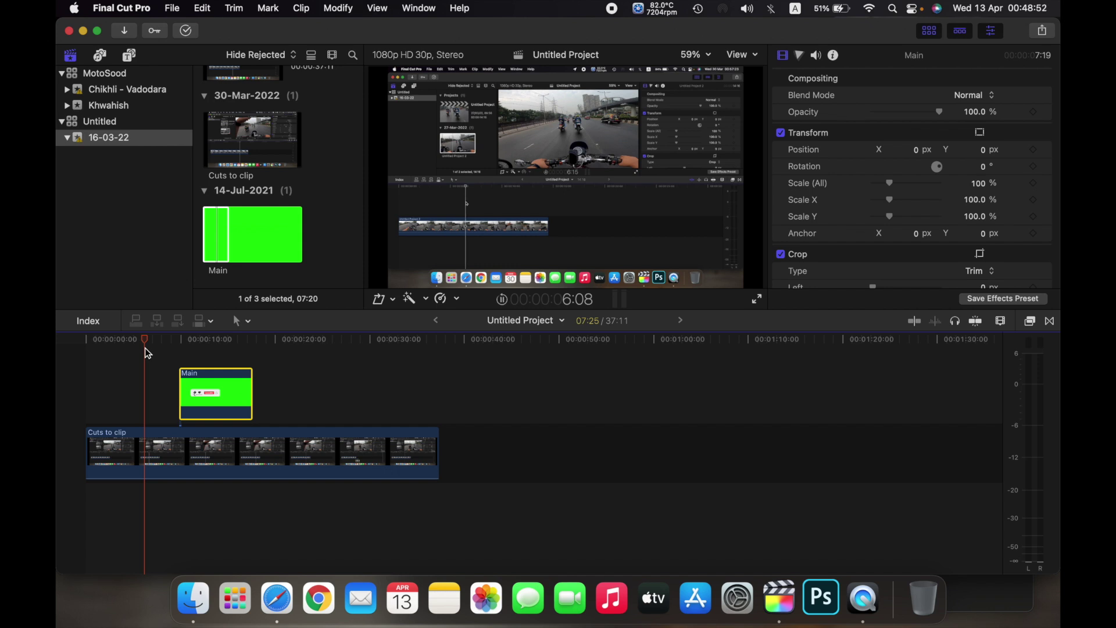
pyautogui.press('space')
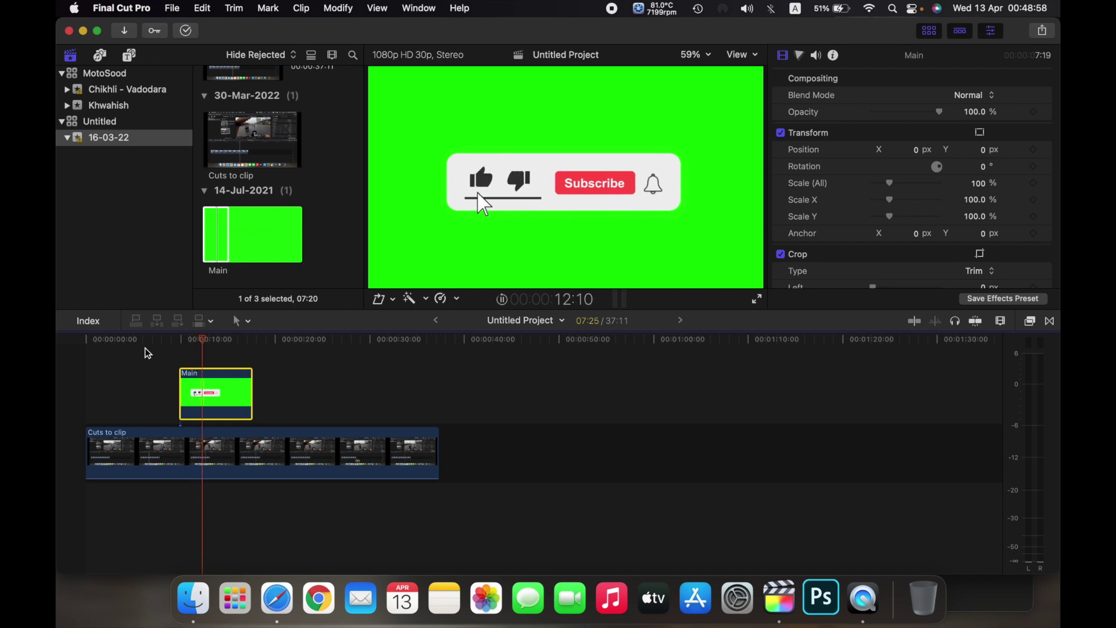
pyautogui.press('space')
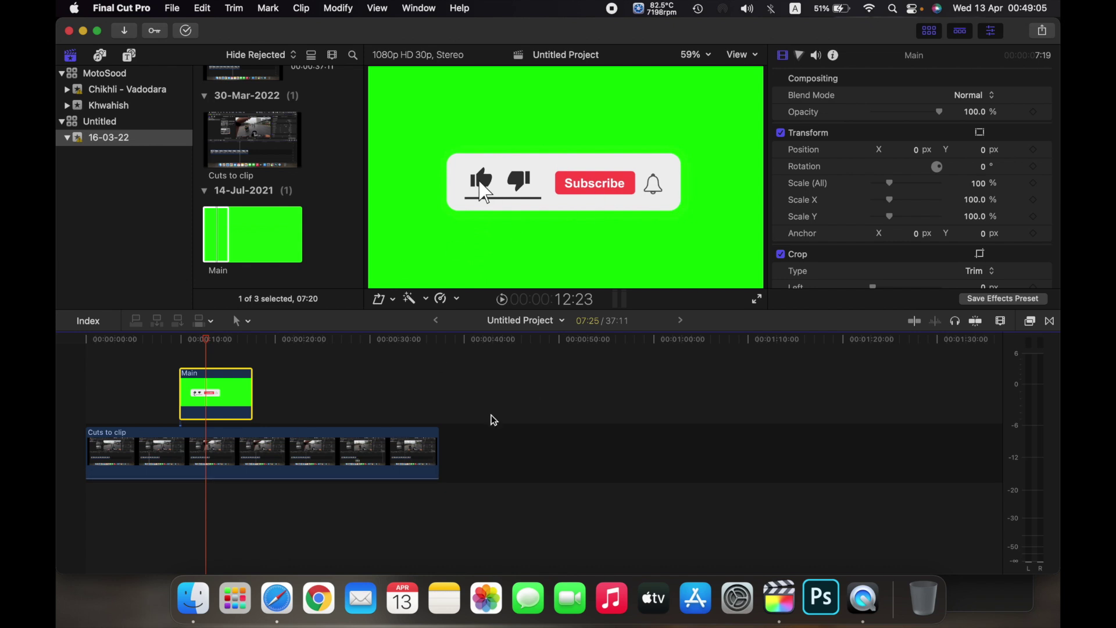
pyautogui.click(1030, 321)
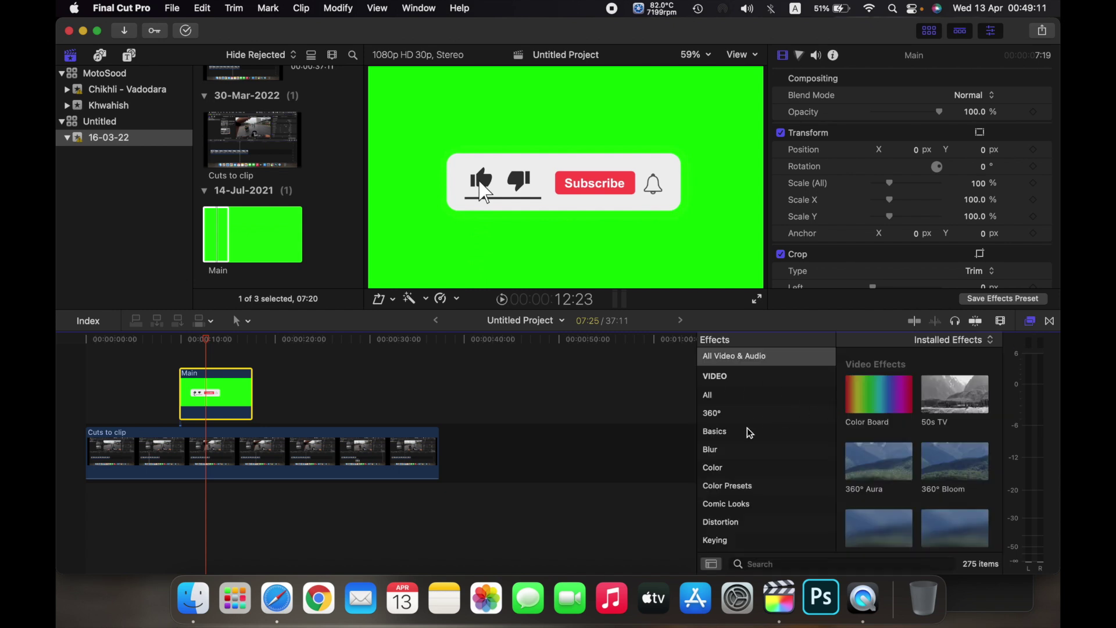
pyautogui.scroll(1, 747, 429)
pyautogui.scroll(-5, 754, 427)
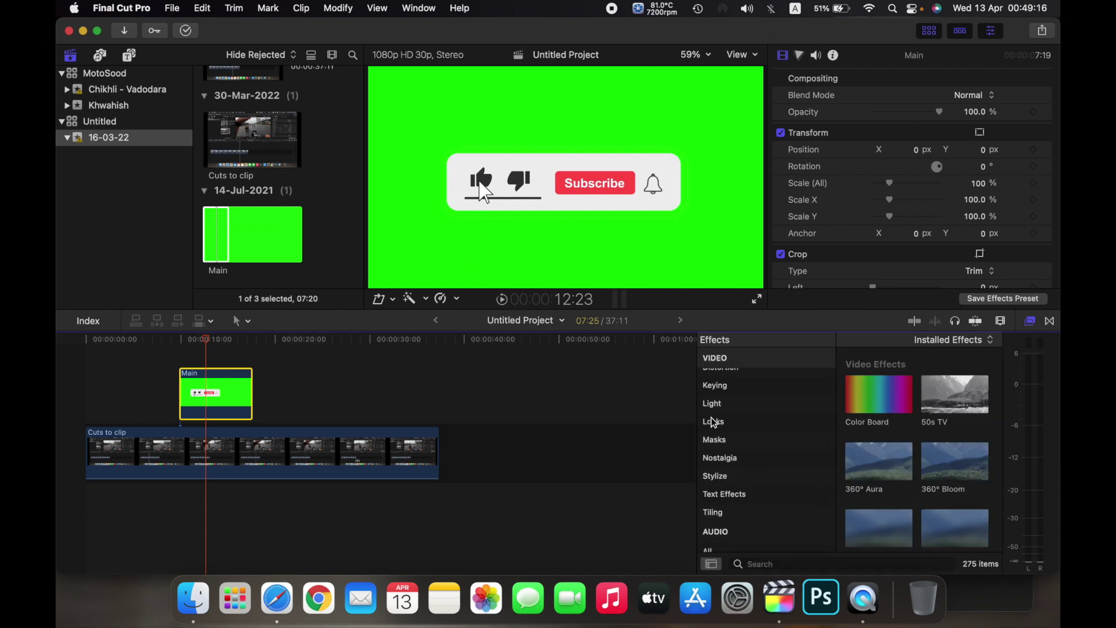
pyautogui.click(718, 389)
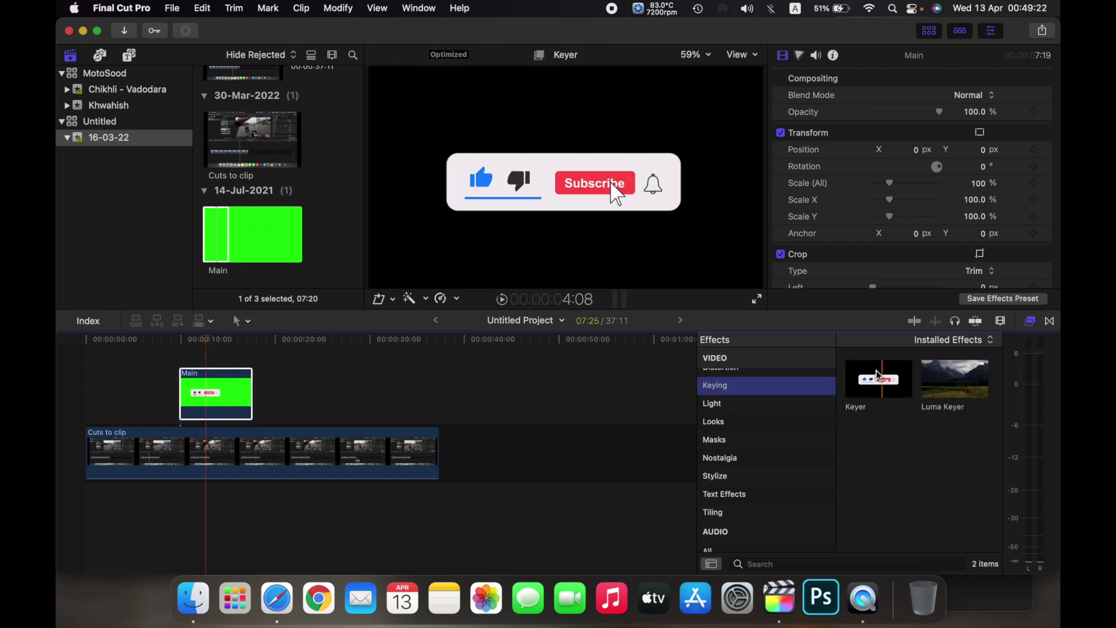
# Drop the Keyer effect onto the Main subscribe clip and select it to view Keyer settings
pyautogui.moveTo(876, 375)
pyautogui.mouseDown()
pyautogui.moveTo(226, 401)
pyautogui.moveTo(212, 392)
pyautogui.mouseUp()
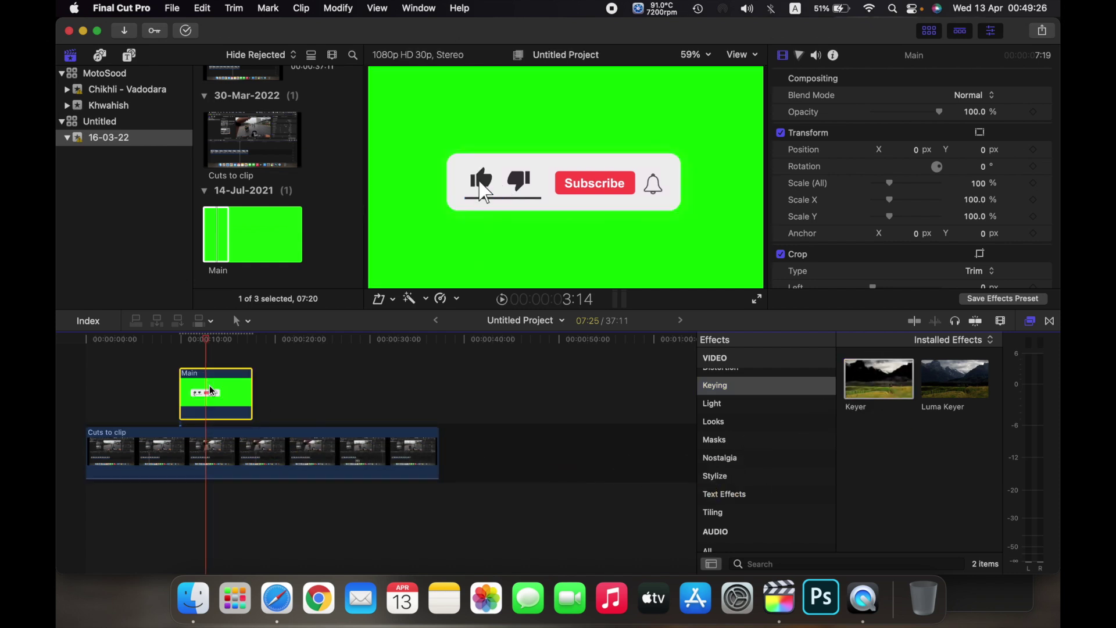
pyautogui.click(1001, 321)
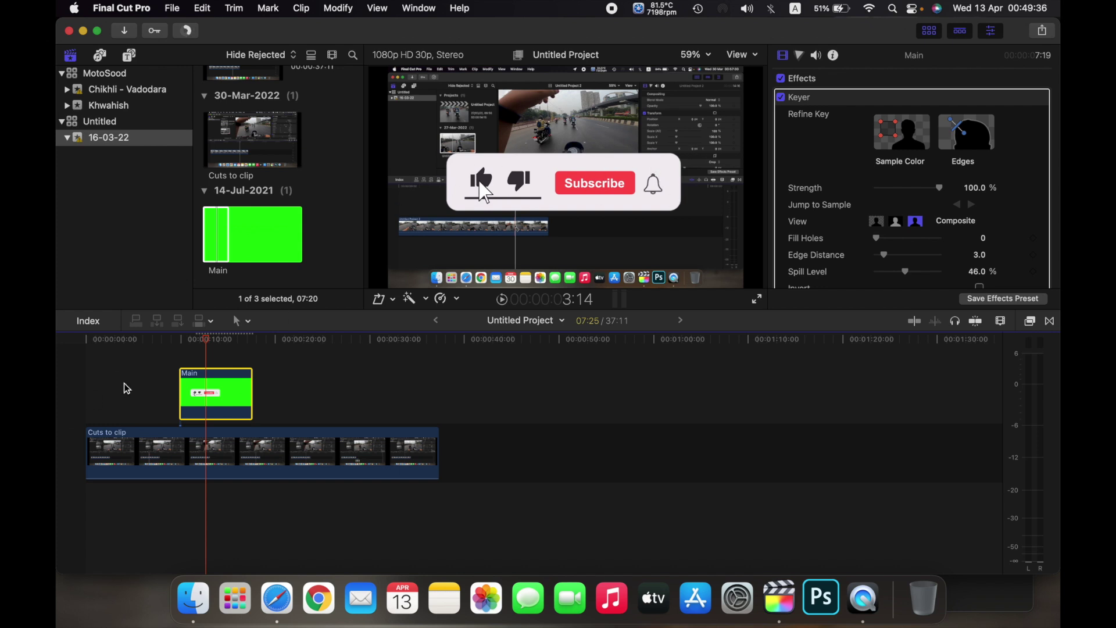
pyautogui.click(147, 343)
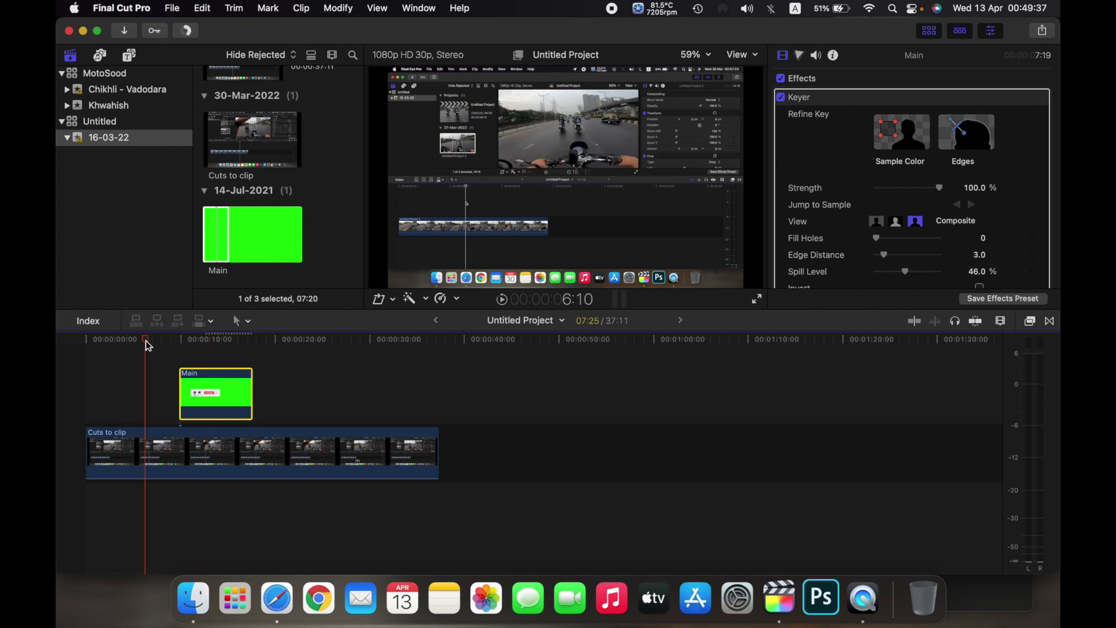
pyautogui.press('space')
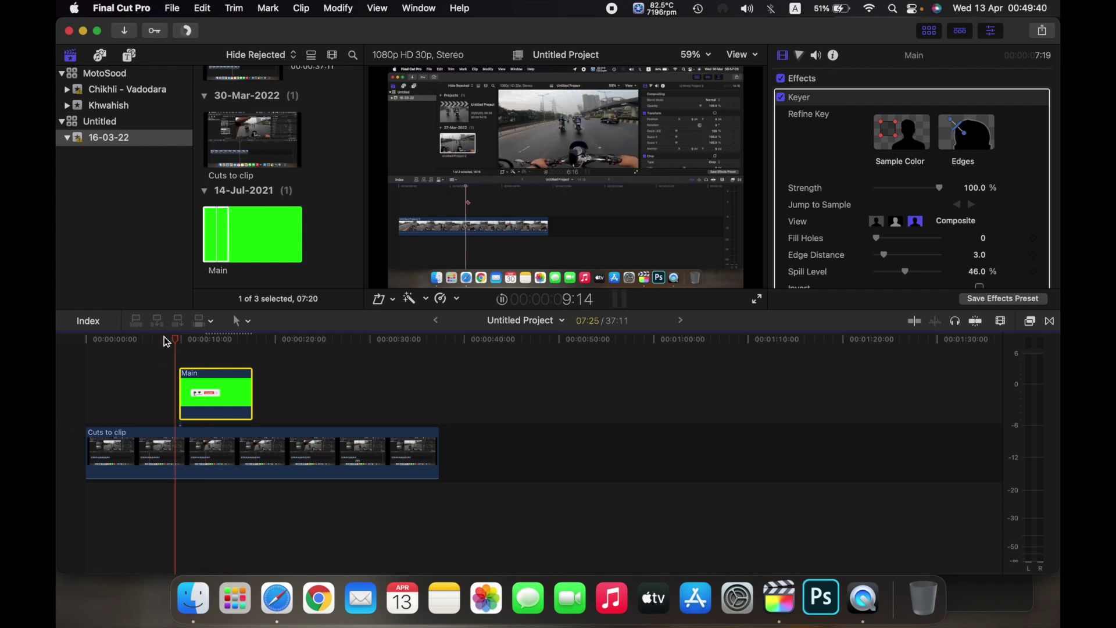